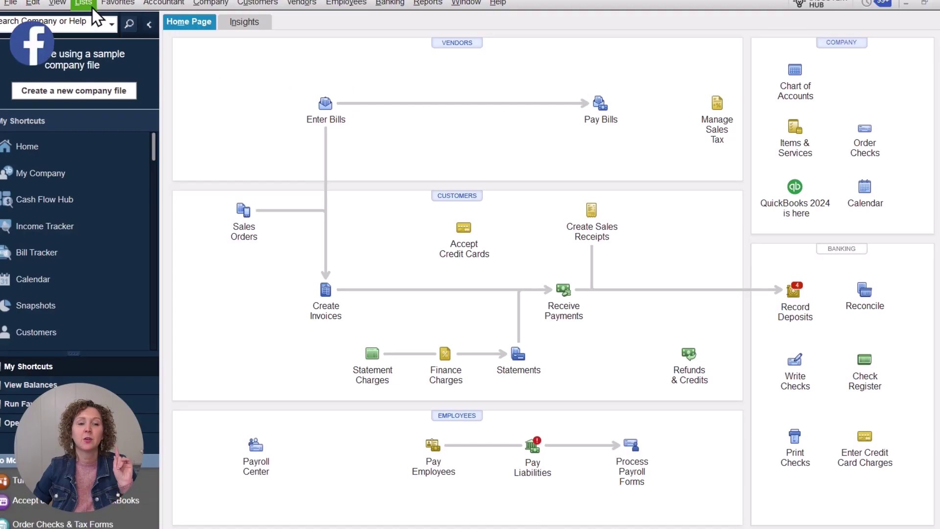
- Bring up the Lists menu showing Chart of Accounts and the other company lists
key("alt+l")
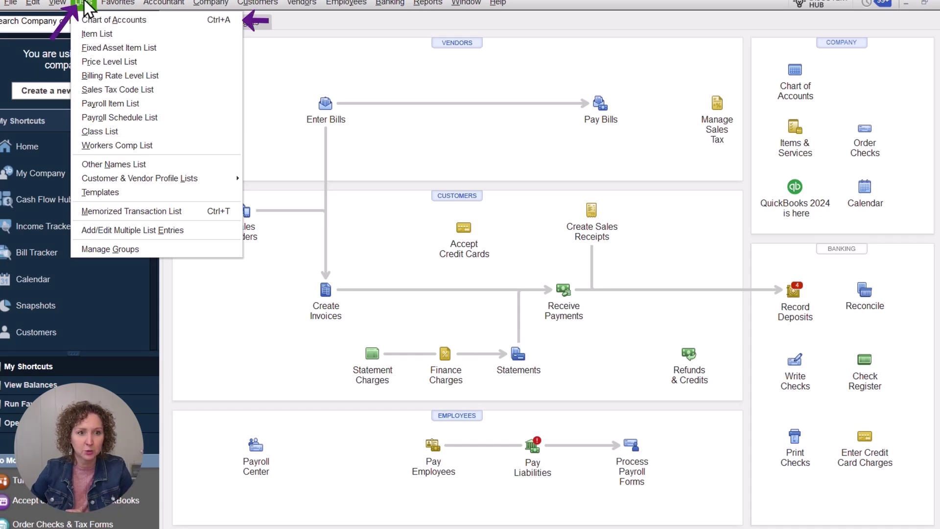
- Start a new account in the Chart of Accounts with account type Other Income
left_click(89, 19)
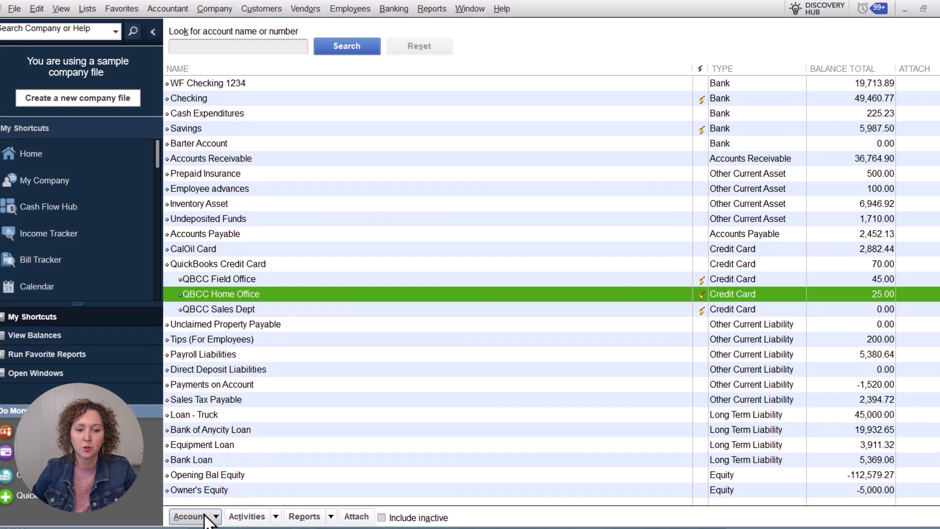
left_click(201, 511)
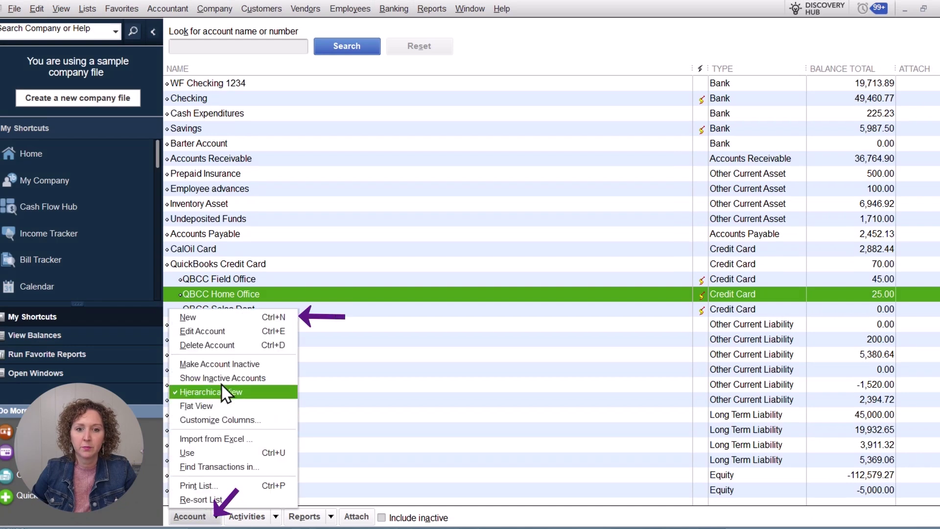
left_click(213, 320)
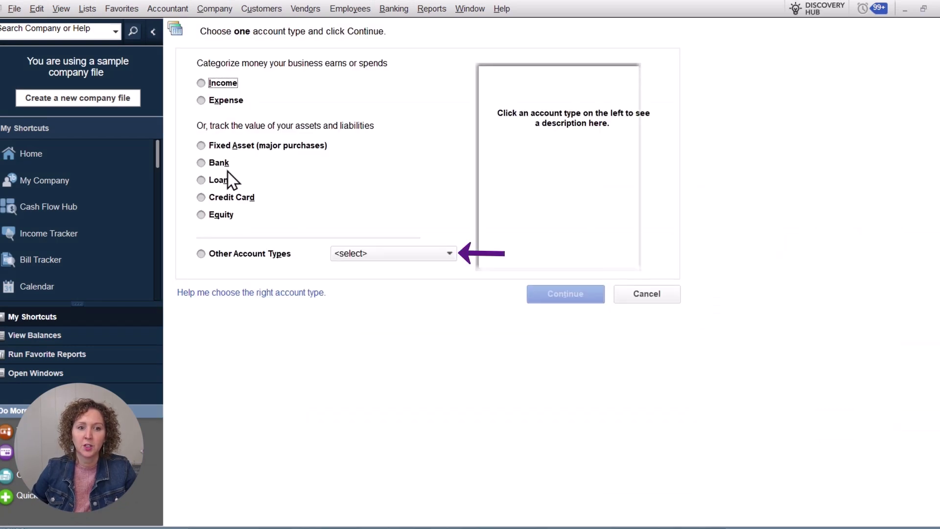
left_click(343, 253)
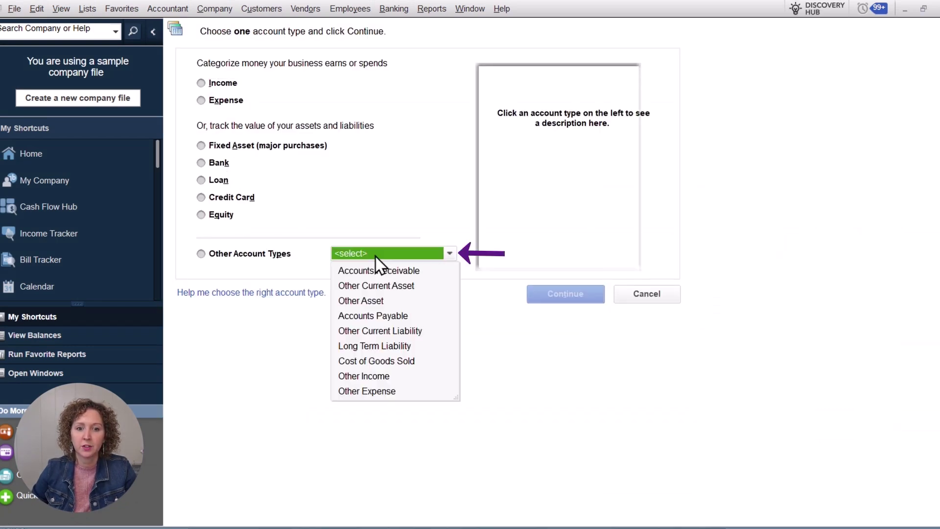
left_click(389, 378)
left_click(212, 84)
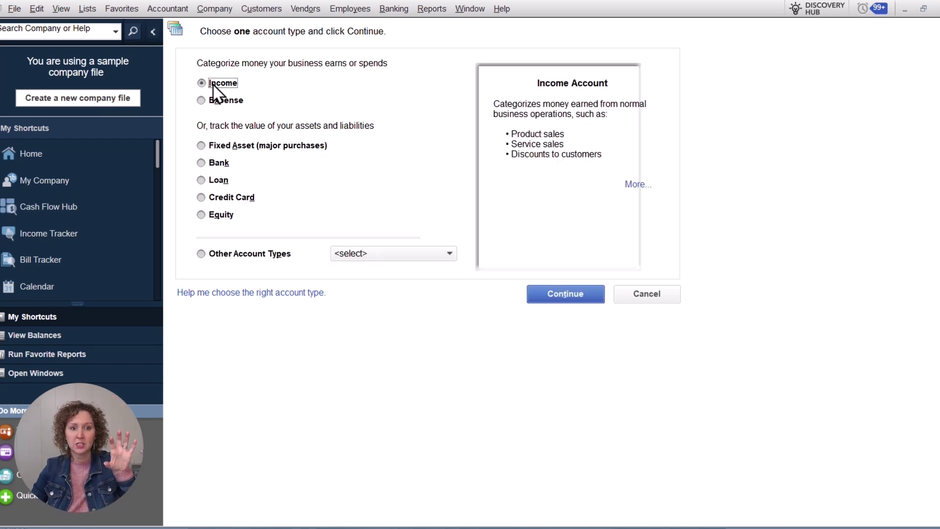
left_click(339, 256)
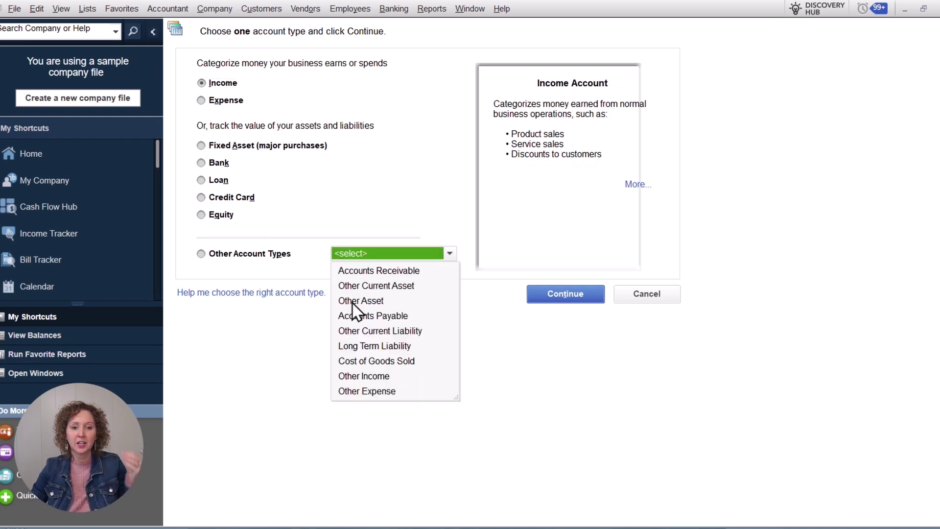
left_click(372, 375)
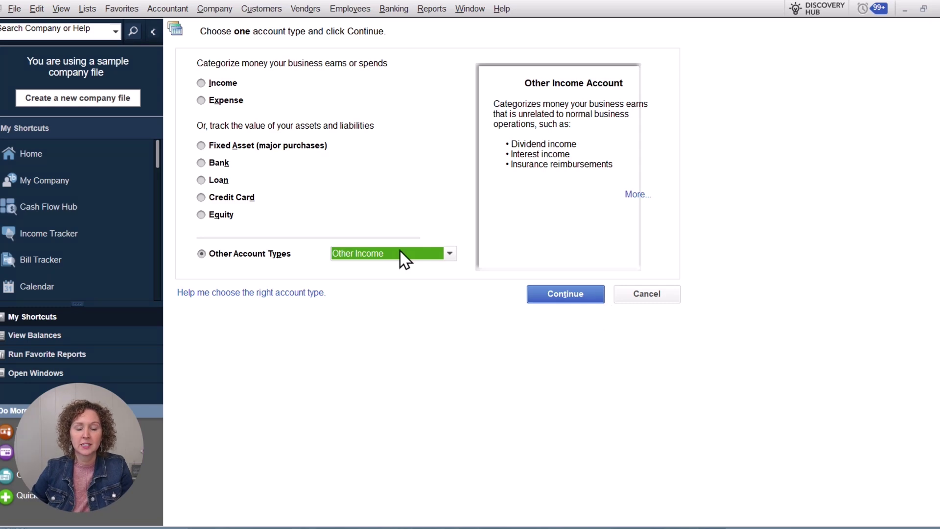
left_click(575, 293)
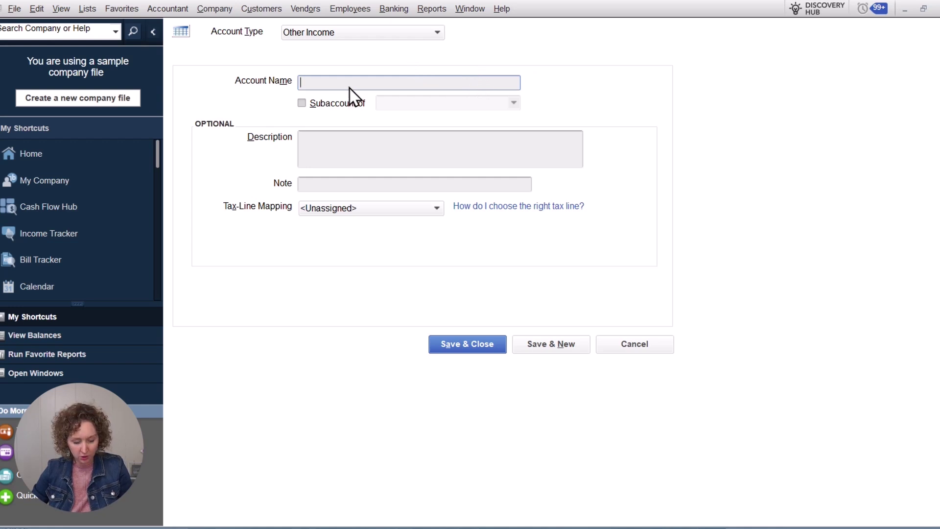
- Name the new account 'Credit Card Rewards', deleting the extra '(Non Taxabl' text
type("Credit Card Rewards (Non Taxabl")
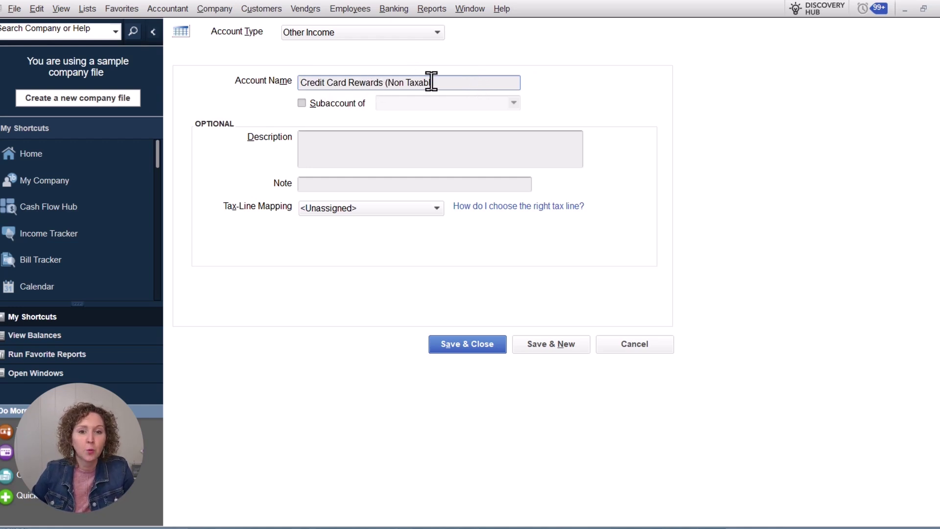
left_click_drag(441, 82, 389, 83)
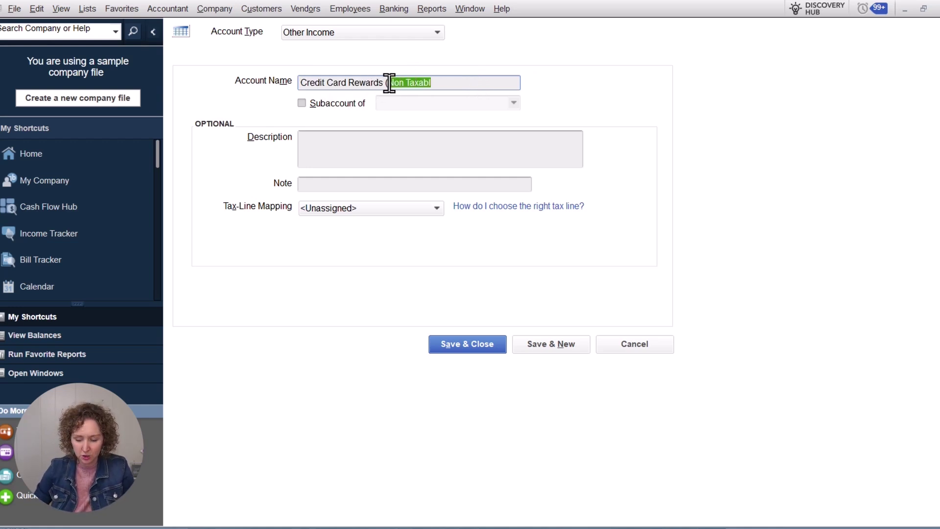
key("BackSpace")
key("BackSpace")
key("BackSpace")
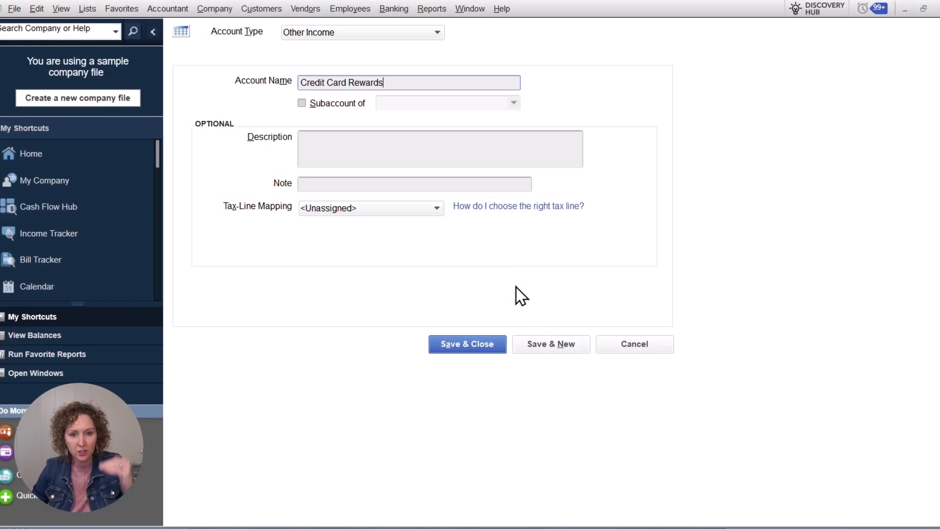
- Save the Credit Card Rewards account and close the Chart of Accounts
left_click(495, 343)
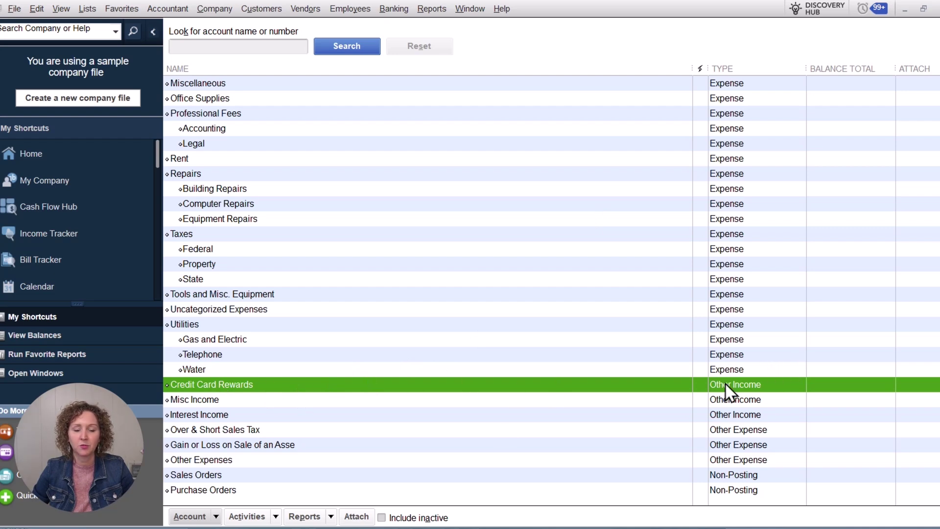
right_click(272, 381)
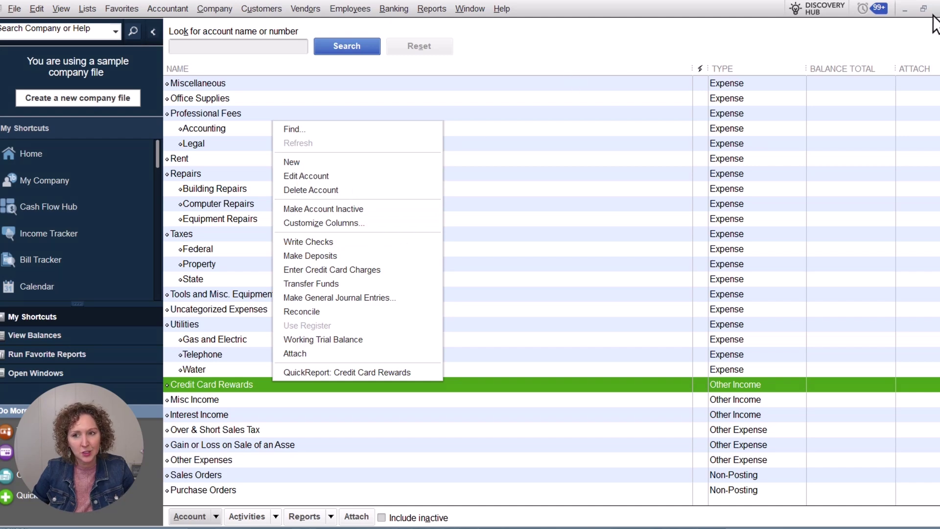
key("Escape")
key("Escape")
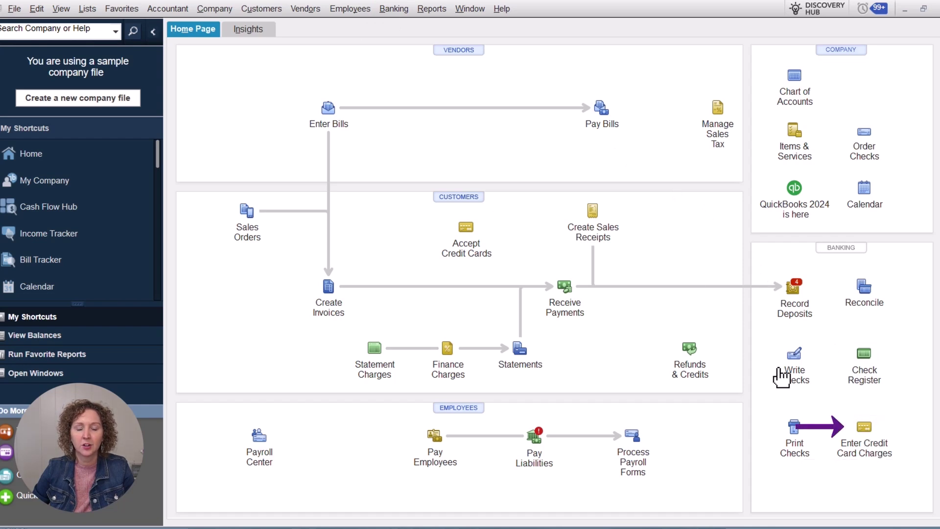
- Start a new credit card charge for the CalOil Card from the Banking menu
left_click(394, 9)
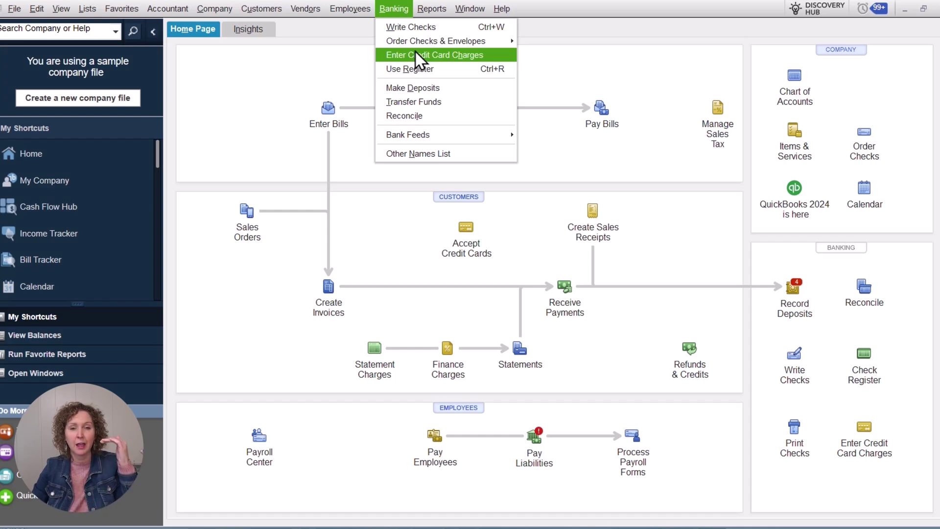
left_click(417, 55)
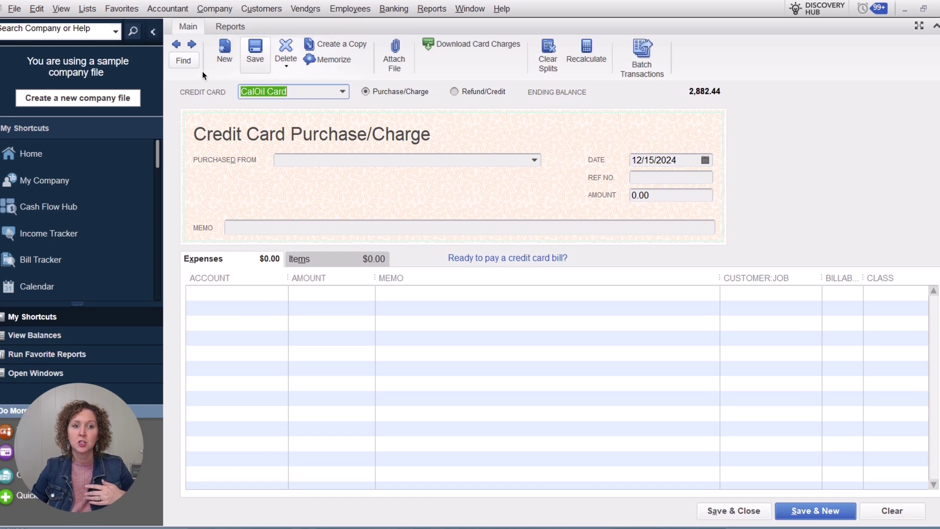
- Keep CalOil Card as the card and switch the transaction to Refund/Credit
left_click(342, 94)
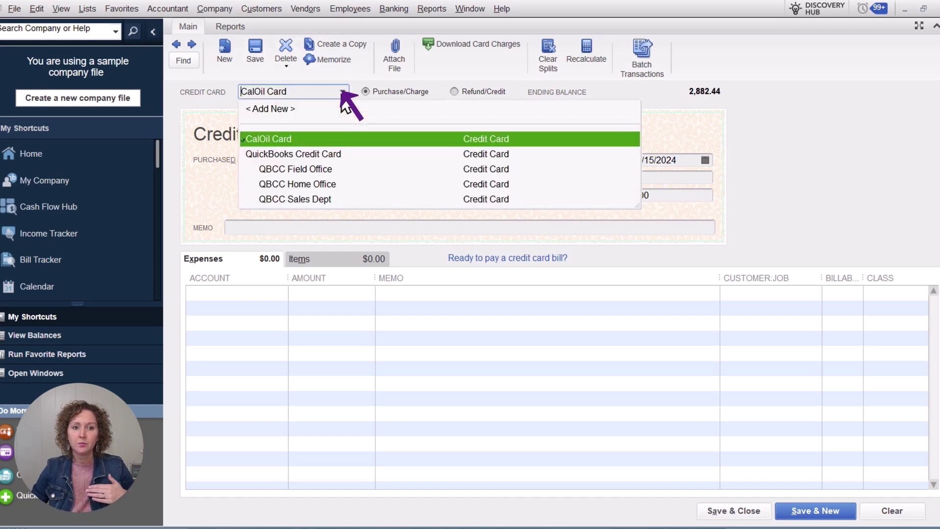
left_click(335, 137)
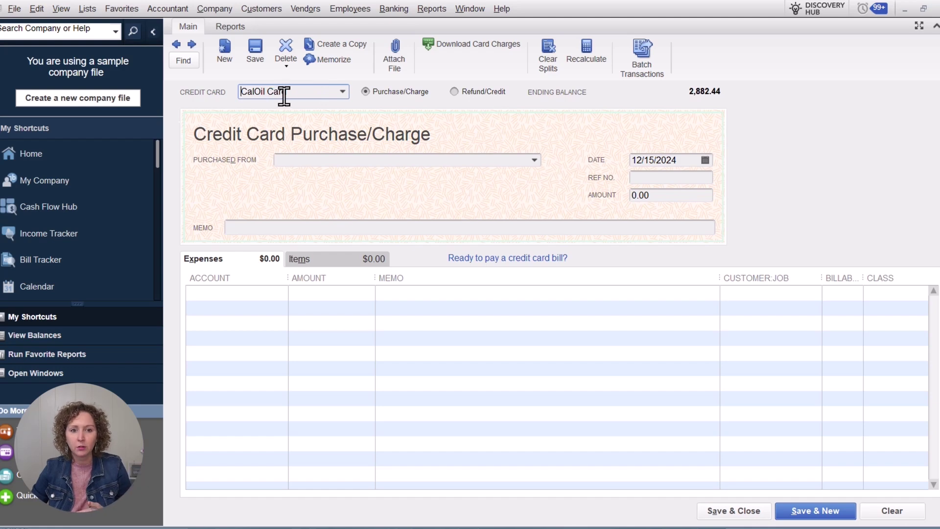
left_click(461, 92)
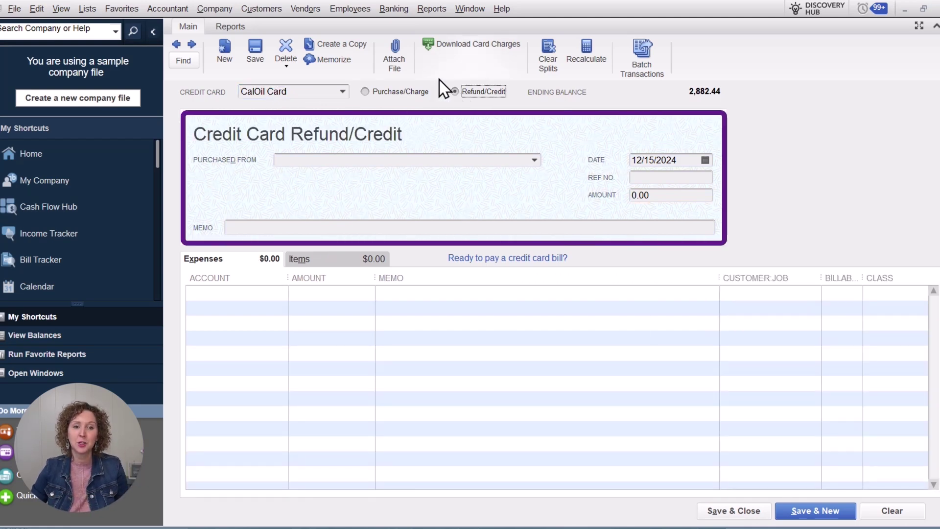
left_click(402, 93)
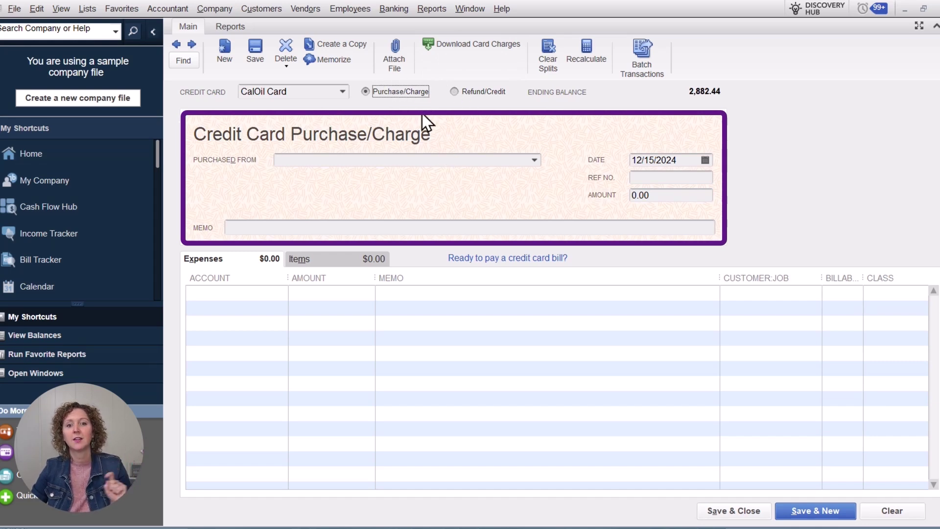
left_click(472, 92)
left_click(516, 160)
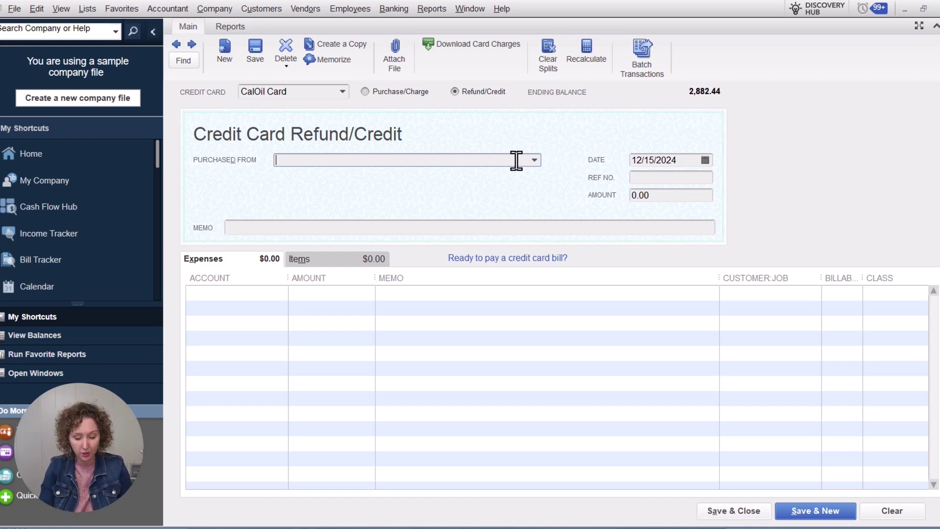
- Enter 'Credit Card' as the payee and Quick Add it as a new vendor
type("Chapman, Natalie")
key("BackSpace")
key("BackSpace")
key("BackSpace")
key("BackSpace")
key("BackSpace")
key("BackSpace")
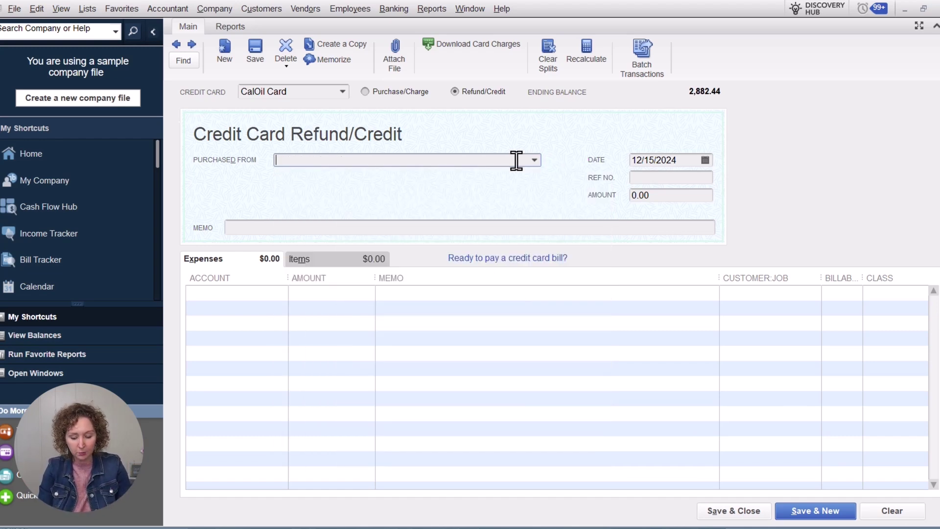
type("Credit Card")
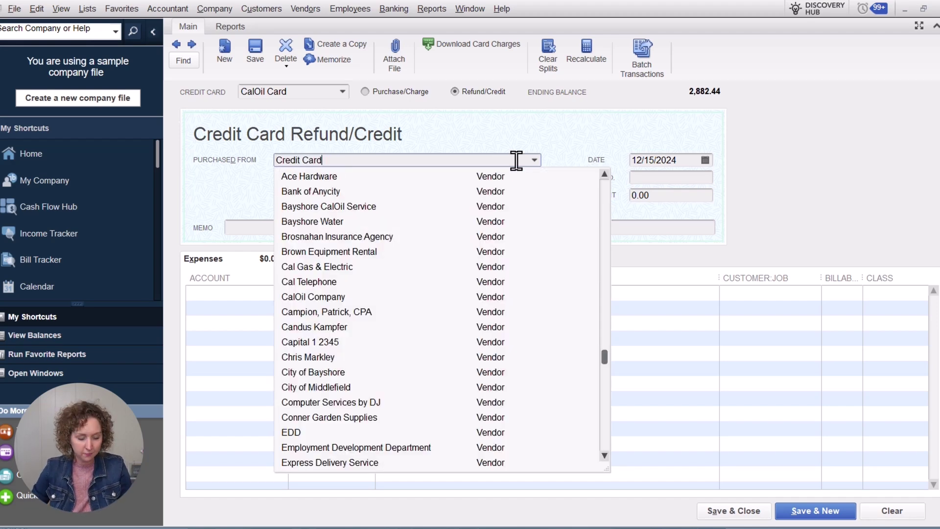
key("Tab")
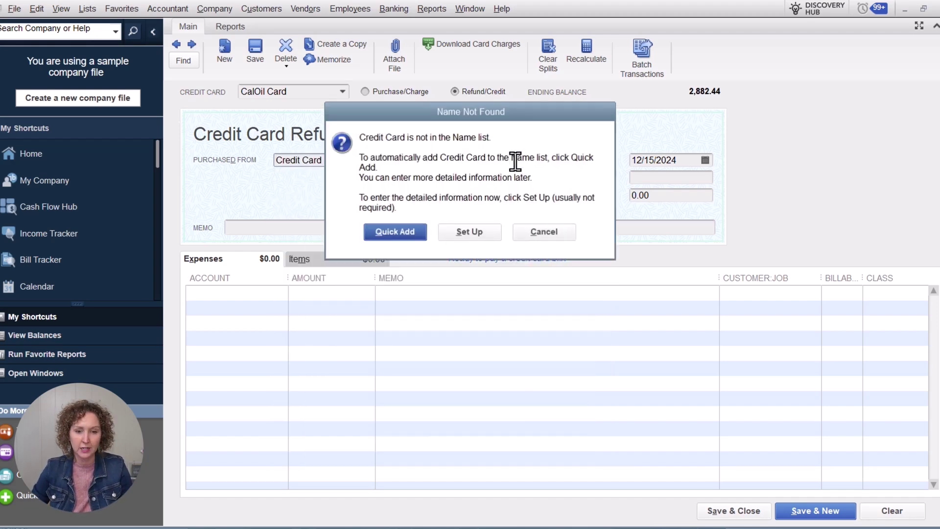
left_click(409, 233)
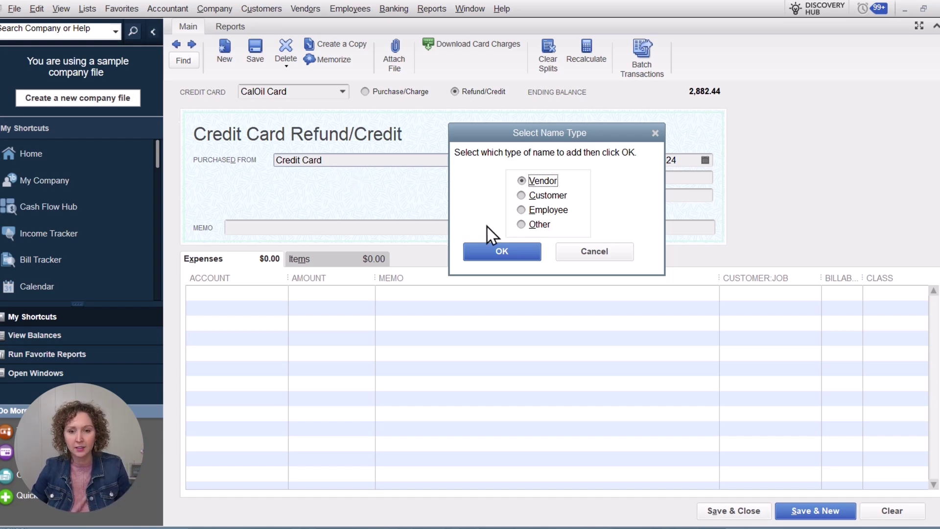
left_click(527, 248)
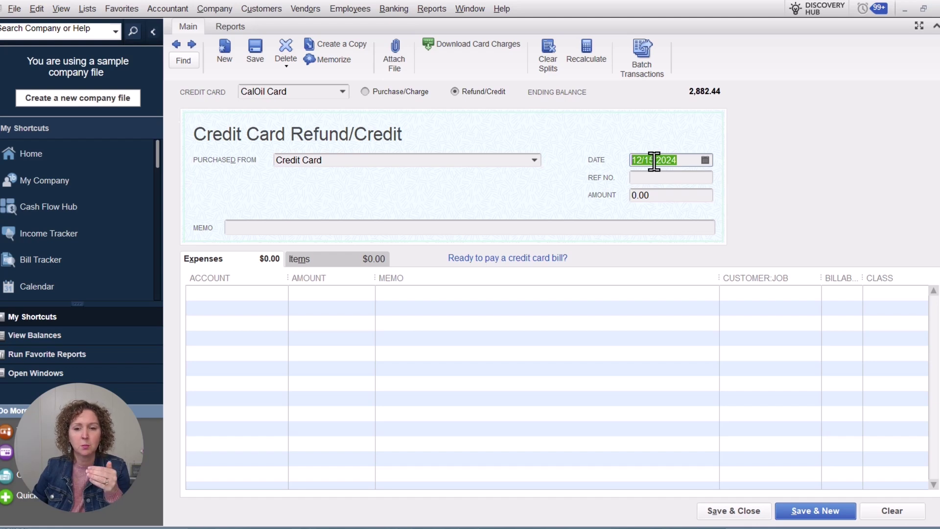
- Enter a 12.58 refund, code the expense line to Credit Card Rewards, and save
left_click(660, 196)
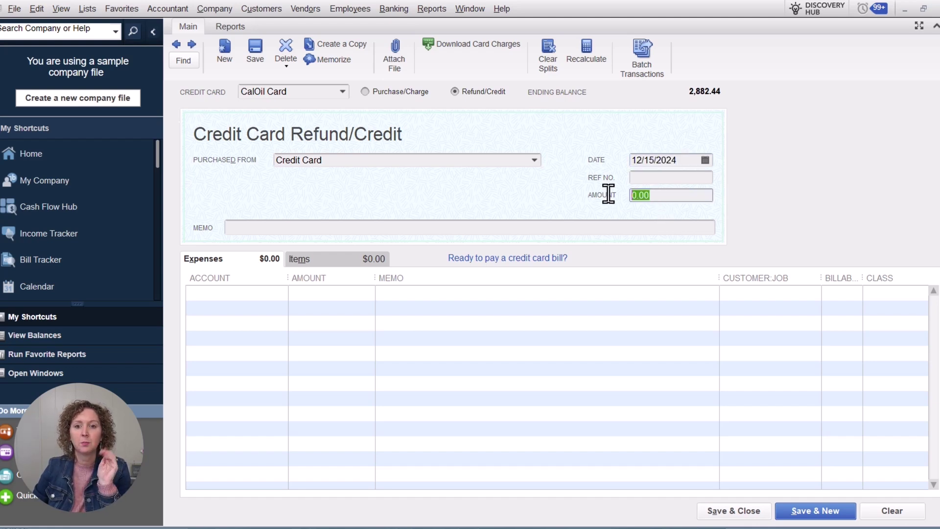
type("12.58")
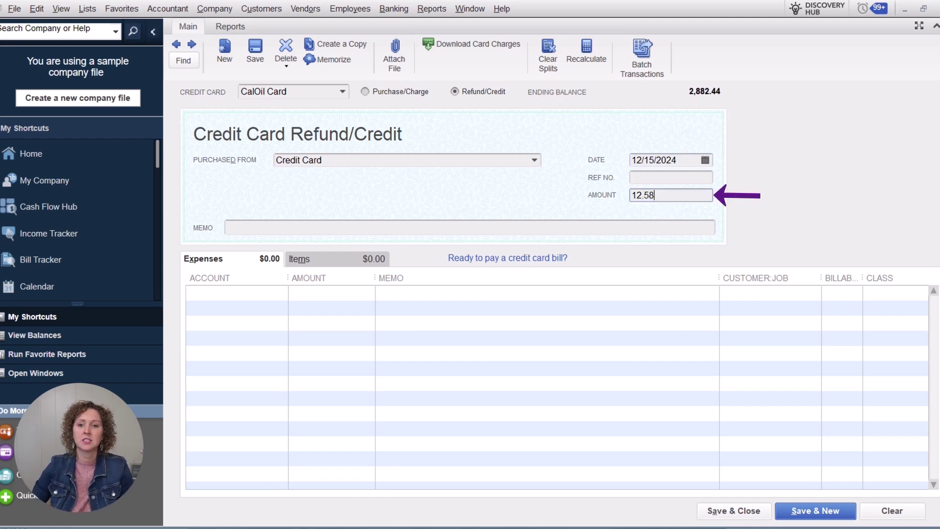
key("Tab")
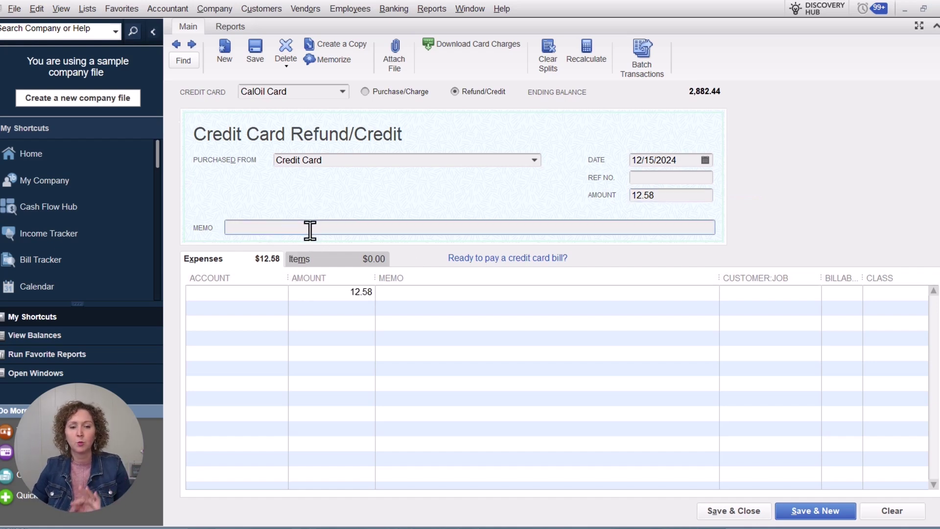
left_click(224, 295)
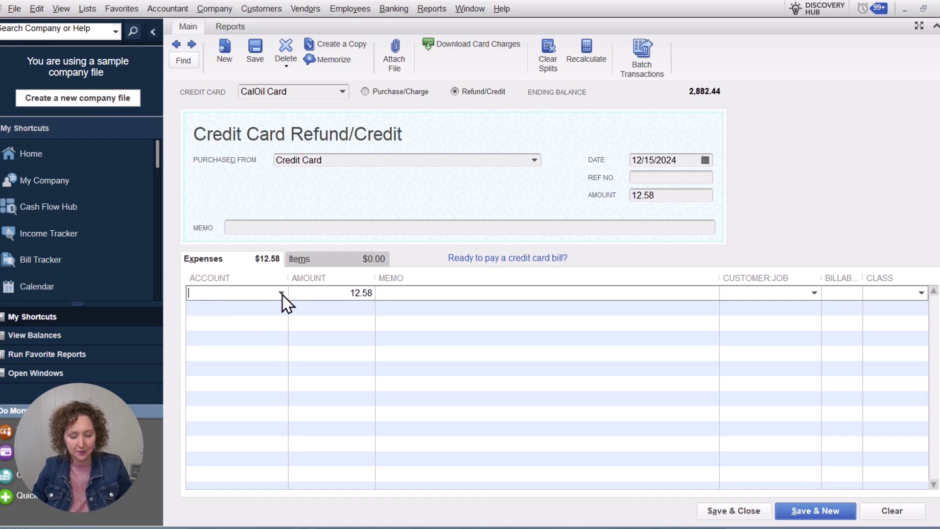
type("rewa")
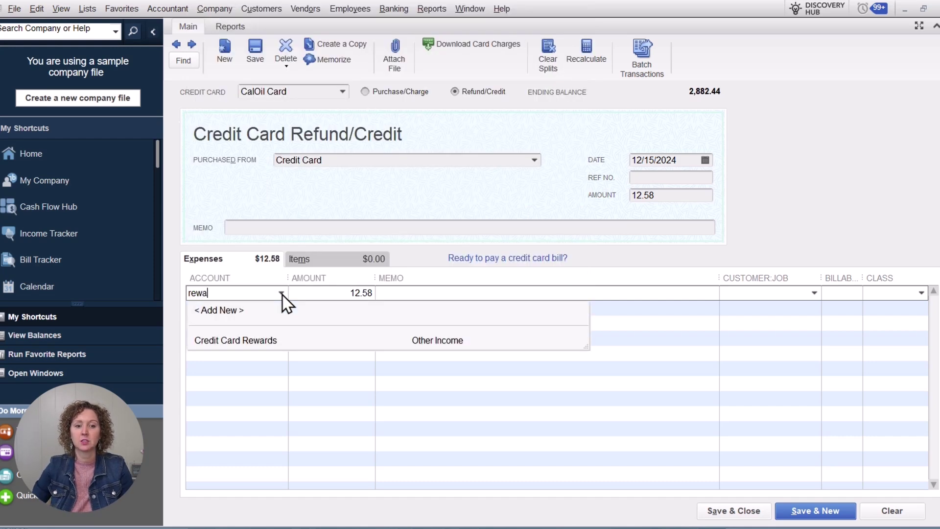
left_click(266, 339)
left_click(355, 293)
left_click(437, 293)
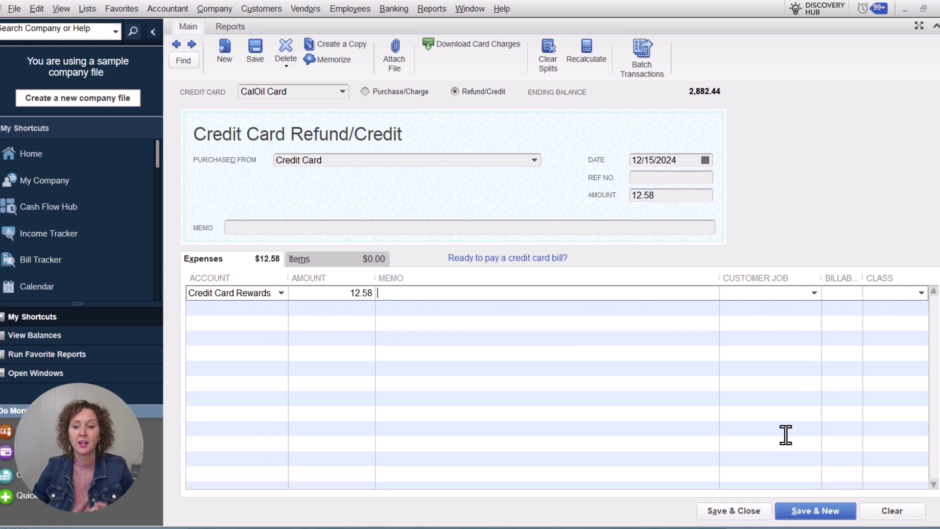
left_click(760, 513)
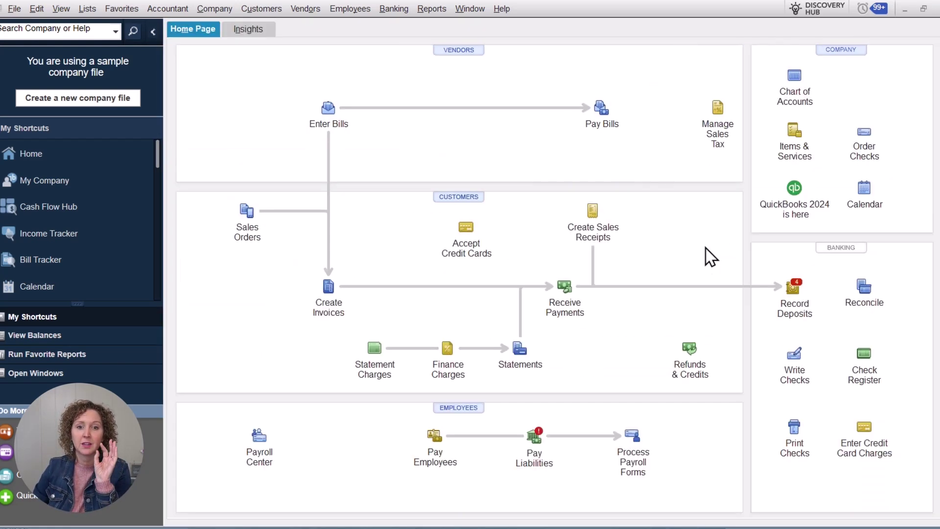
- Run Profit & Loss Standard and collapse rows to see Credit Card Rewards 12.58 under Other Income
left_click(439, 10)
mouse_move(506, 145)
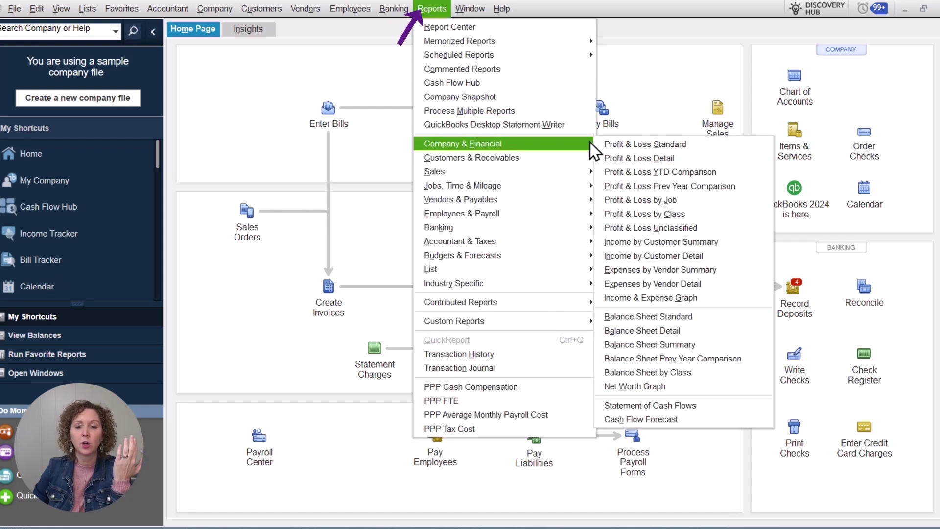
left_click(632, 144)
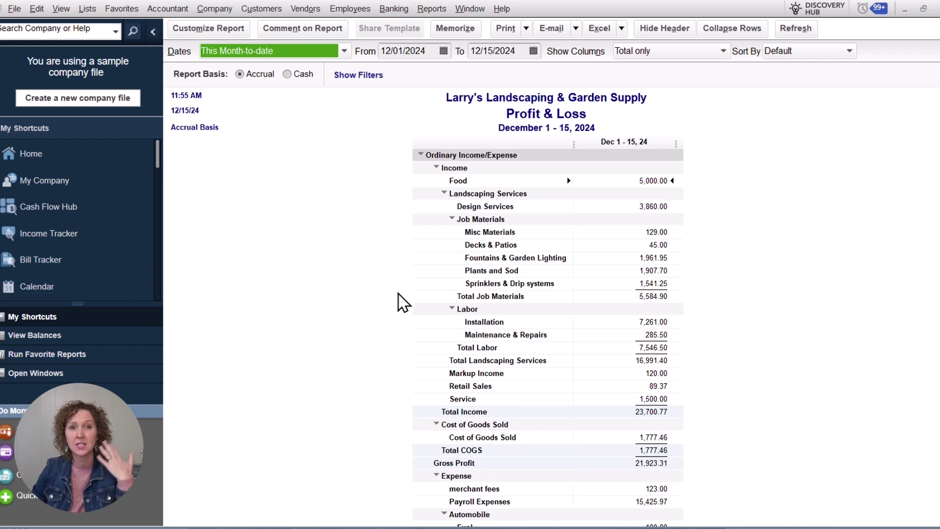
scroll(399, 294, "down", 2)
scroll(399, 296, "down", 9)
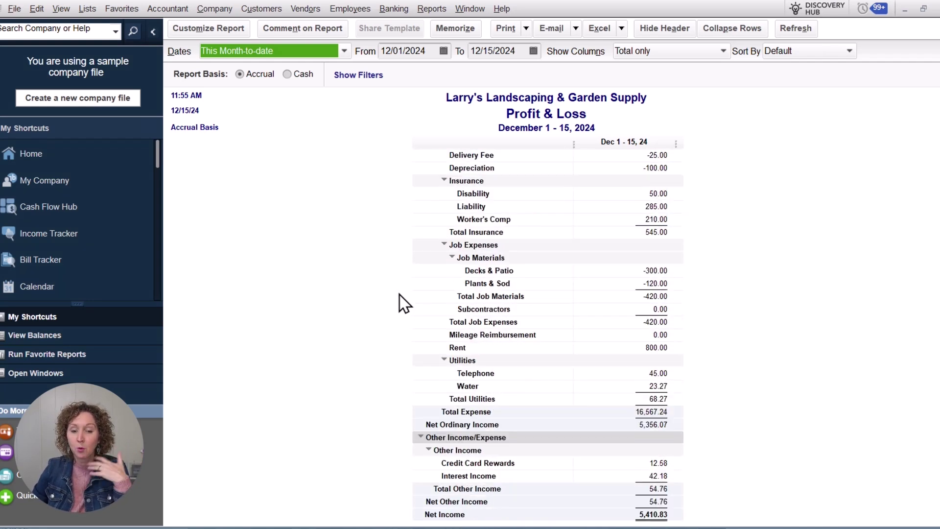
left_click(732, 29)
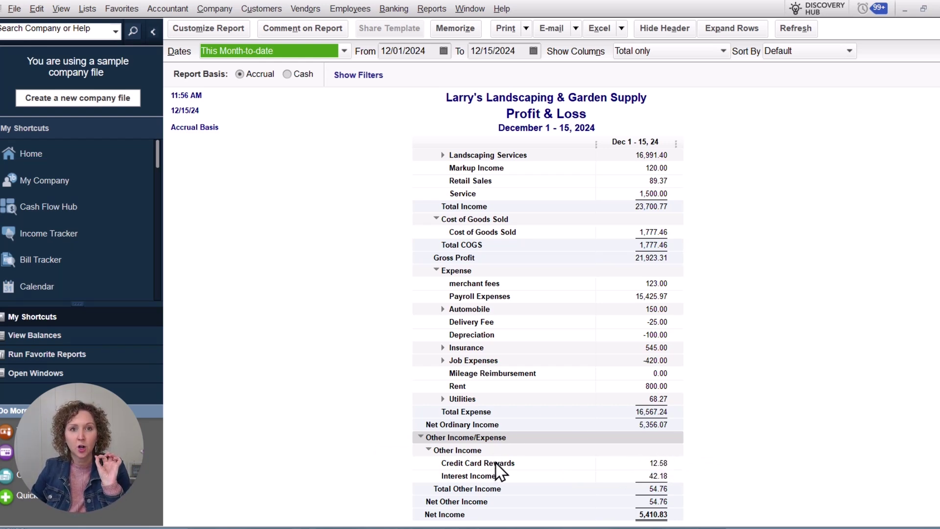
- Open the CalOil Card register, then start a blank Make Deposits to Checking without payments
left_click(397, 10)
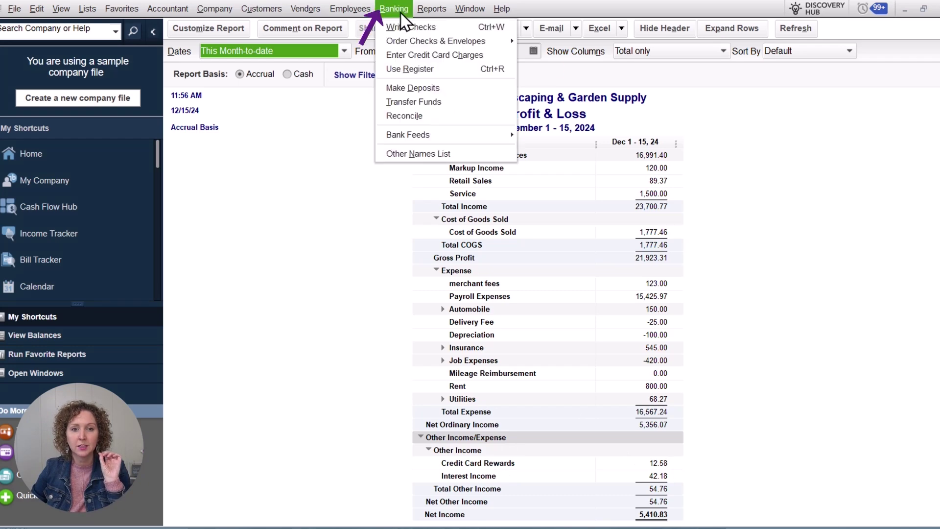
left_click(410, 68)
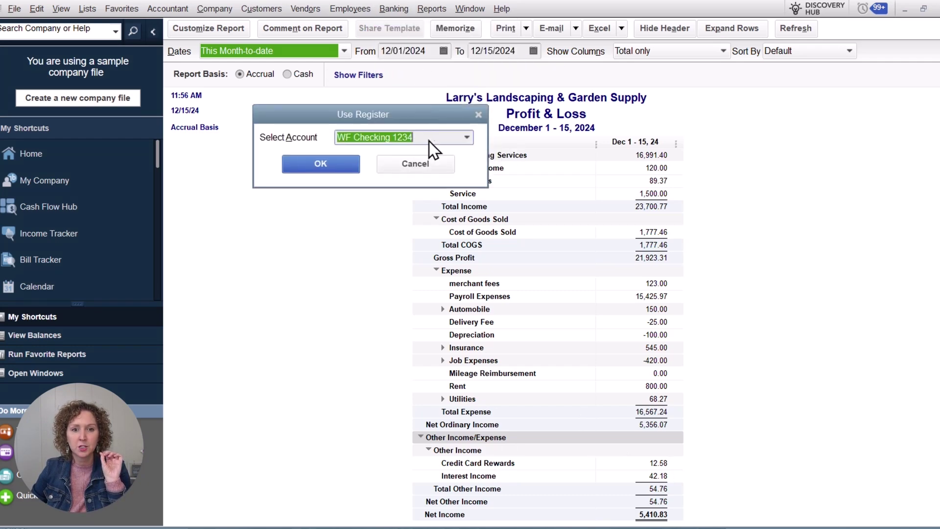
left_click(467, 138)
left_click(409, 316)
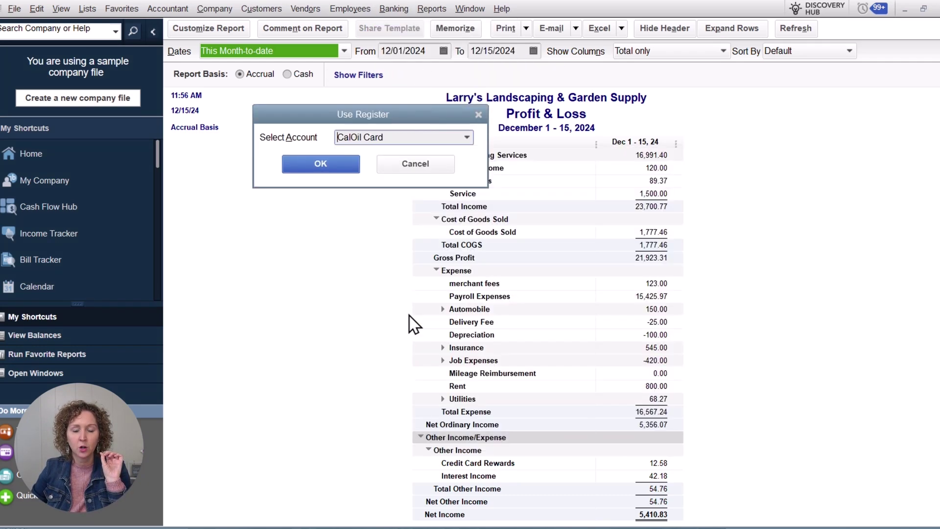
left_click(356, 168)
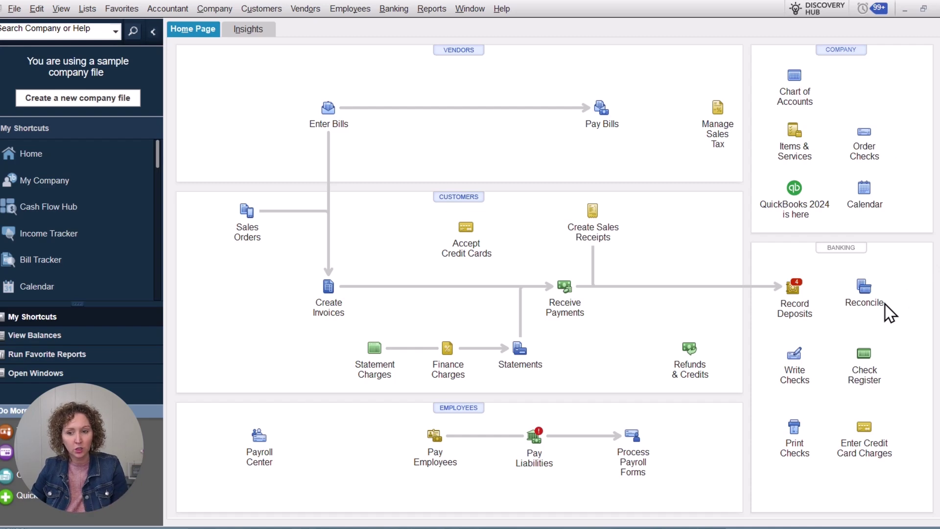
left_click(808, 313)
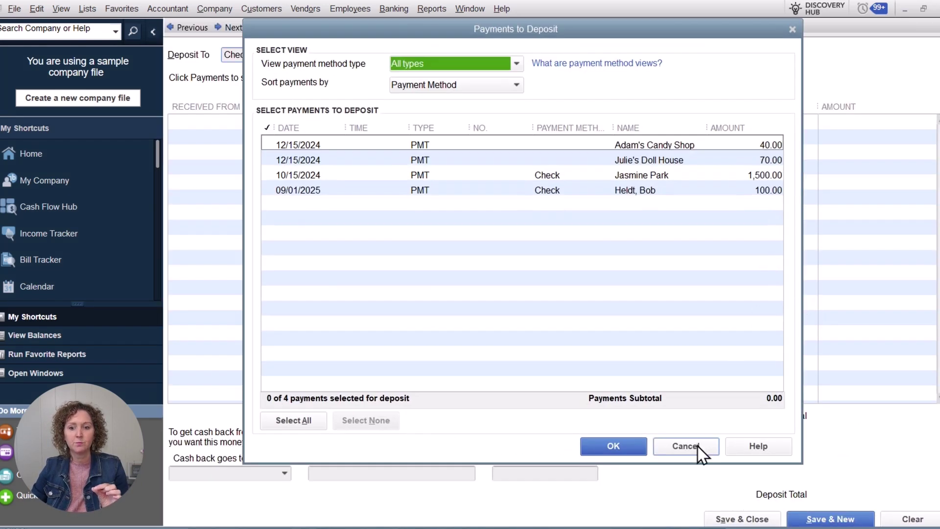
left_click(698, 447)
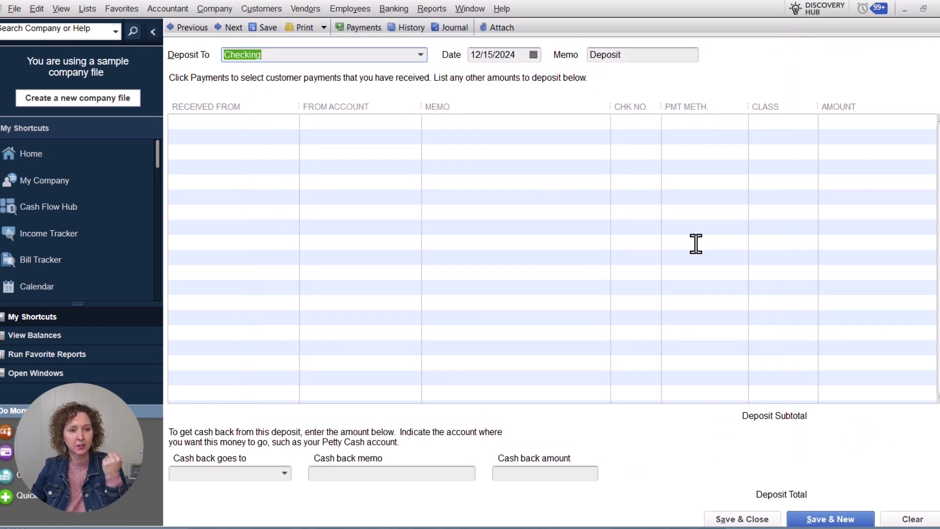
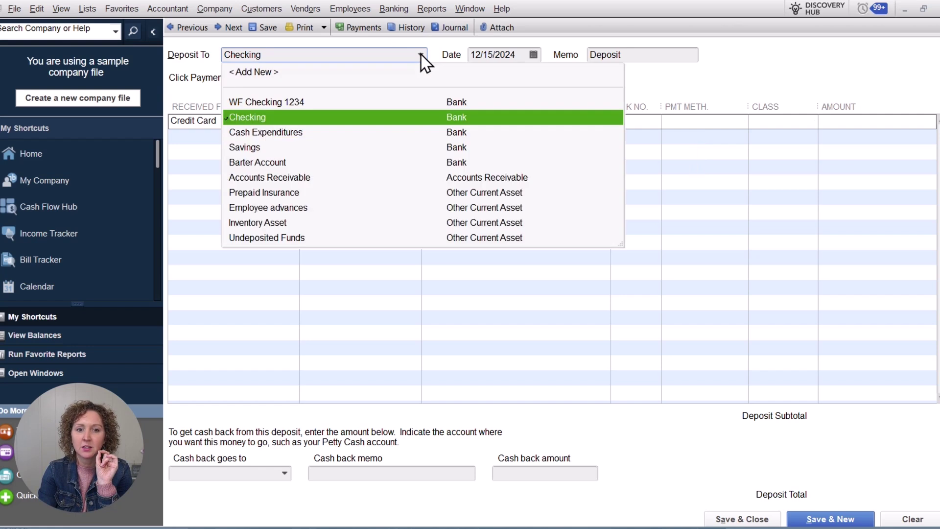
left_click(421, 54)
- Deposit 124.78 from Credit Card Rewards into Checking and save the deposit
left_click(405, 122)
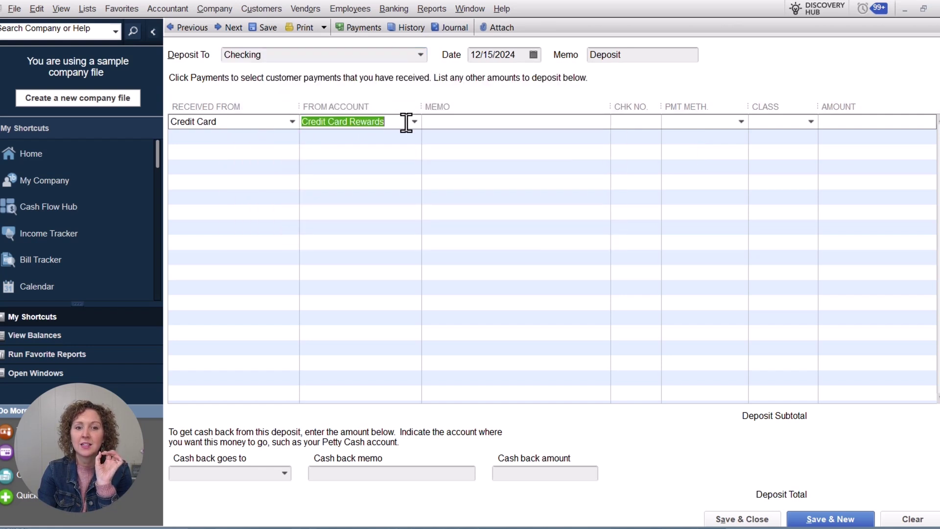
left_click(471, 128)
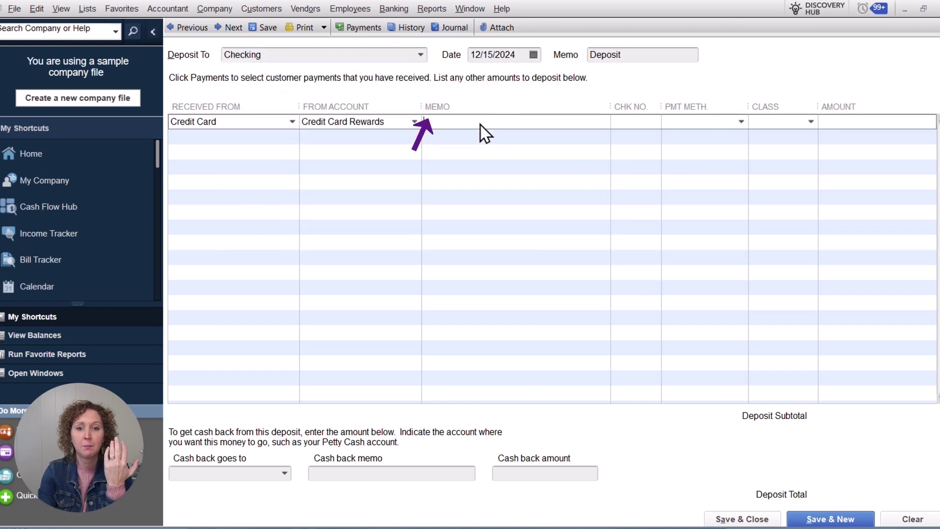
left_click(838, 123)
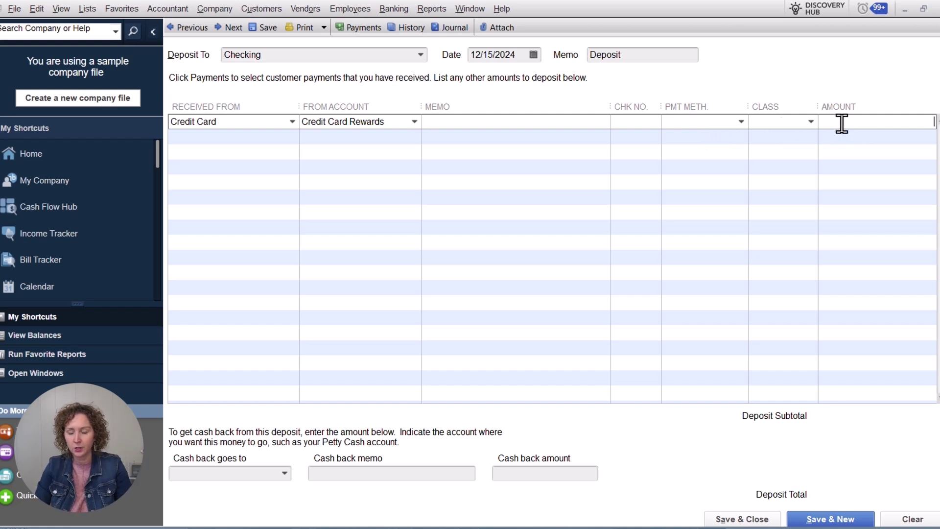
type("124.")
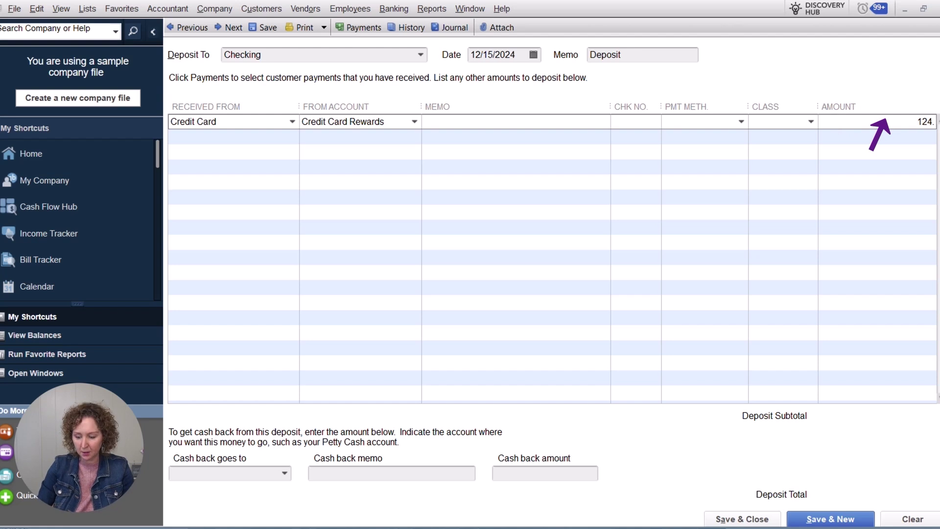
type("78")
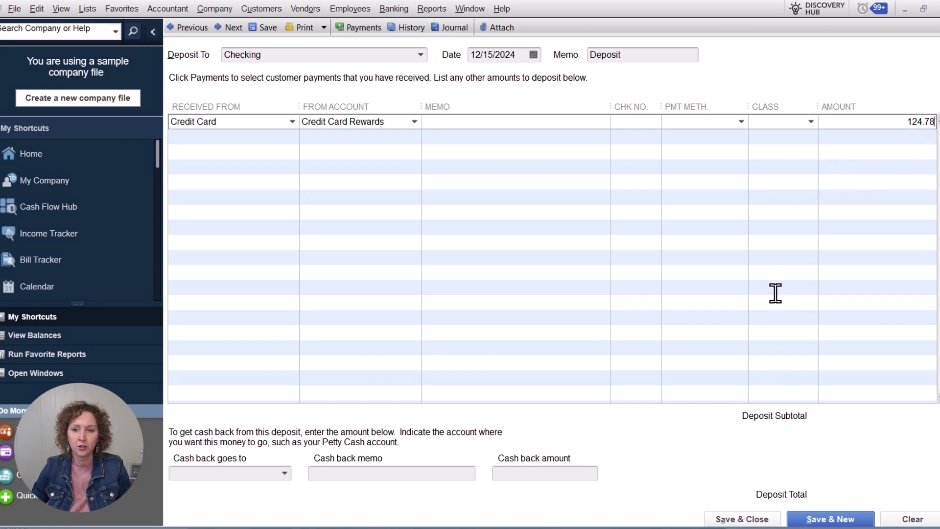
left_click(768, 519)
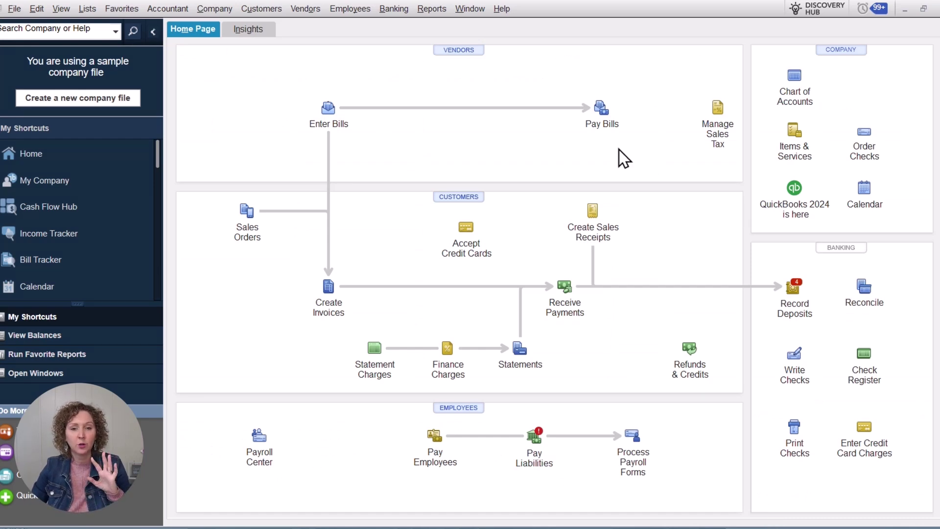
- Run the Profit & Loss Standard report for this month
left_click(432, 9)
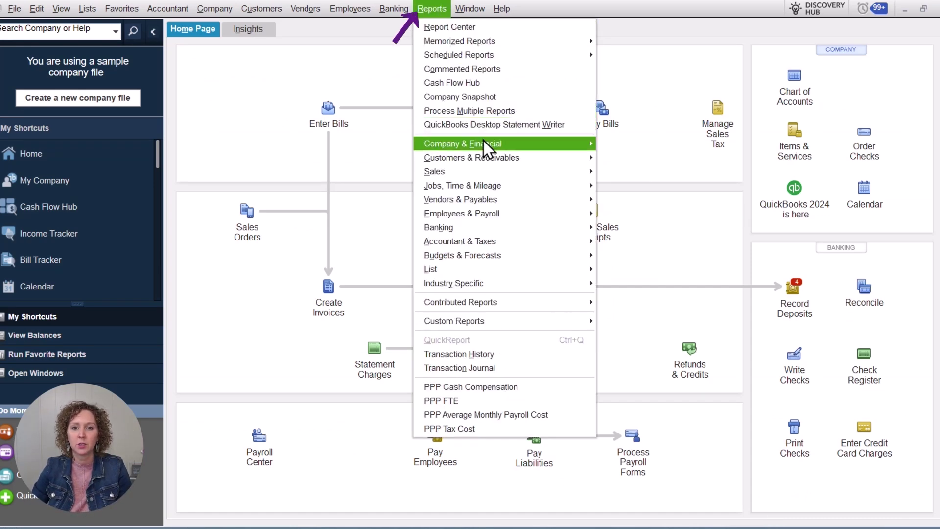
mouse_move(500, 144)
left_click(618, 146)
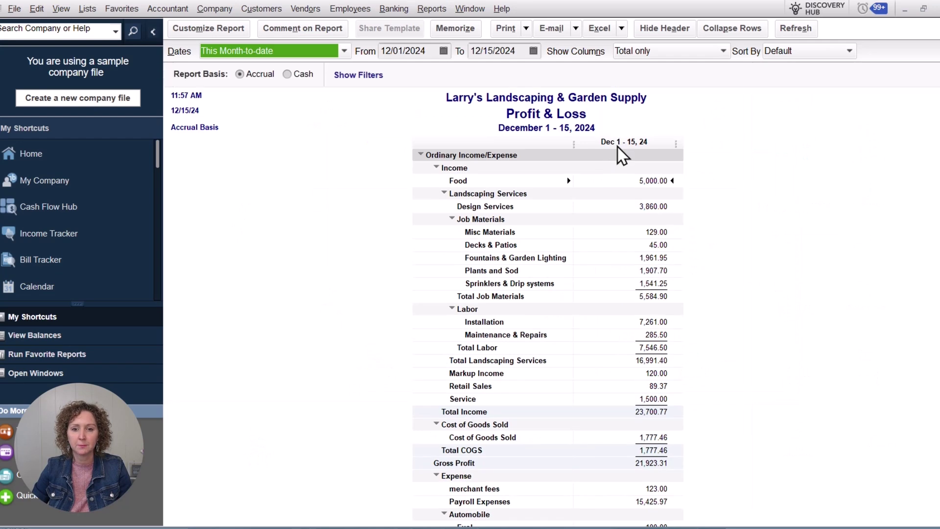
- Collapse the report rows and drill into the 137.36 Credit Card Rewards income
scroll(589, 322, "down", 6)
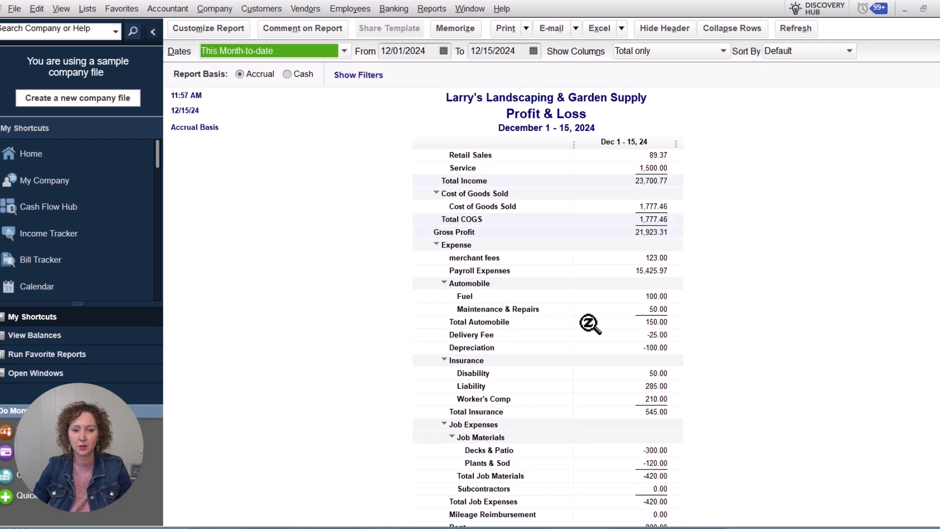
scroll(590, 324, "down", 1)
left_click(749, 32)
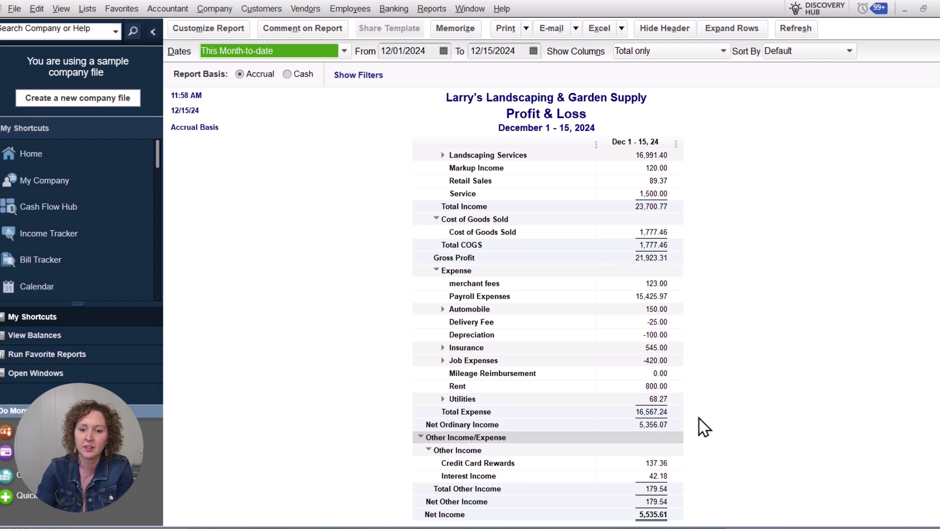
double_click(655, 463)
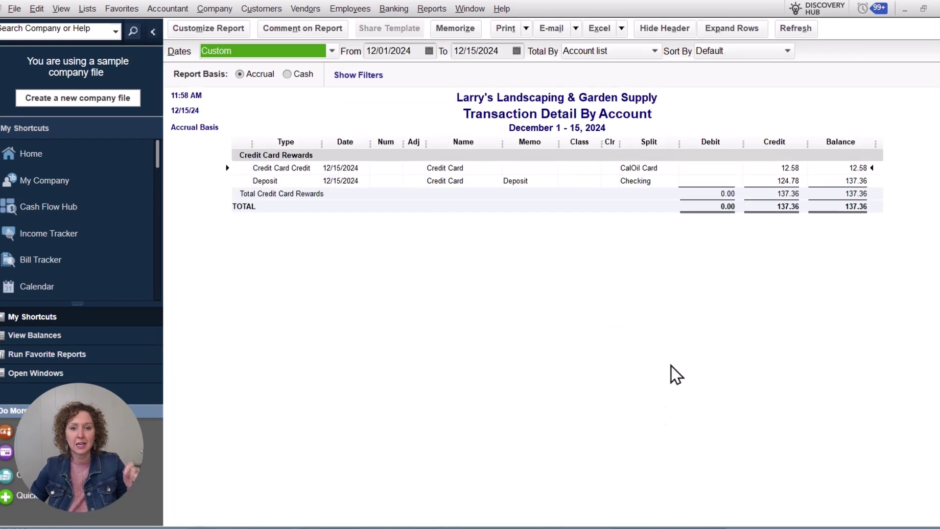